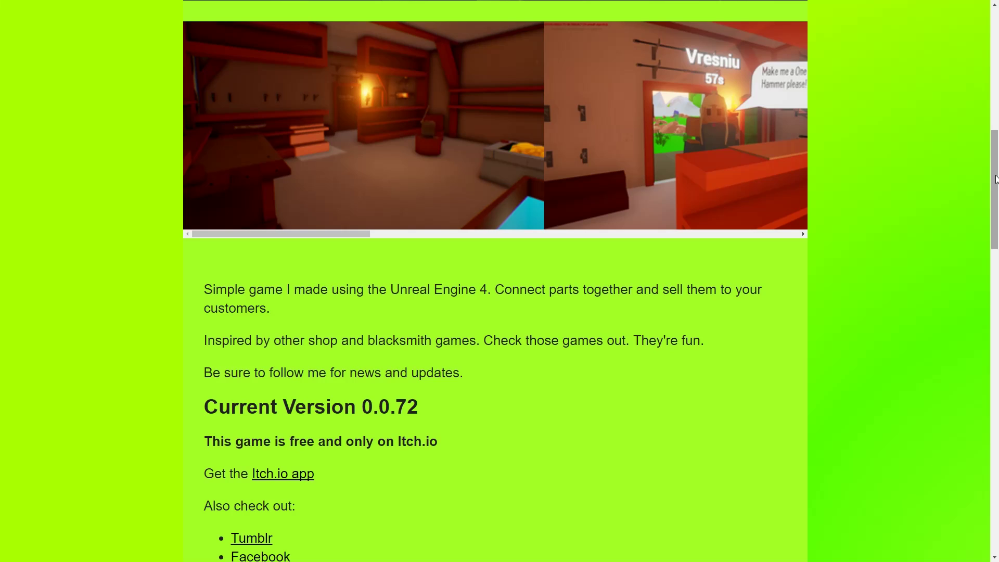
Step: Scroll the My Little Blacksmith Shop itch.io page down to the Win 64 Alpha 0.0.72 (364 MB) download
{"action": "left_click_drag", "start_coordinate": [996, 179], "coordinate": [998, 312]}
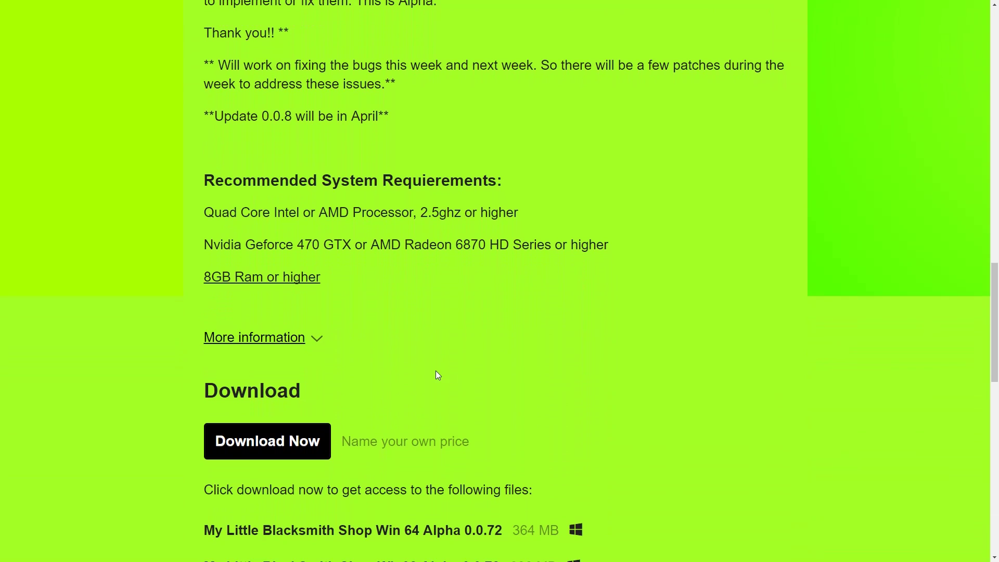
Step: Bring up the download prompt and skip the $1.00 payment to reach the downloads list
{"action": "left_click", "coordinate": [257, 446]}
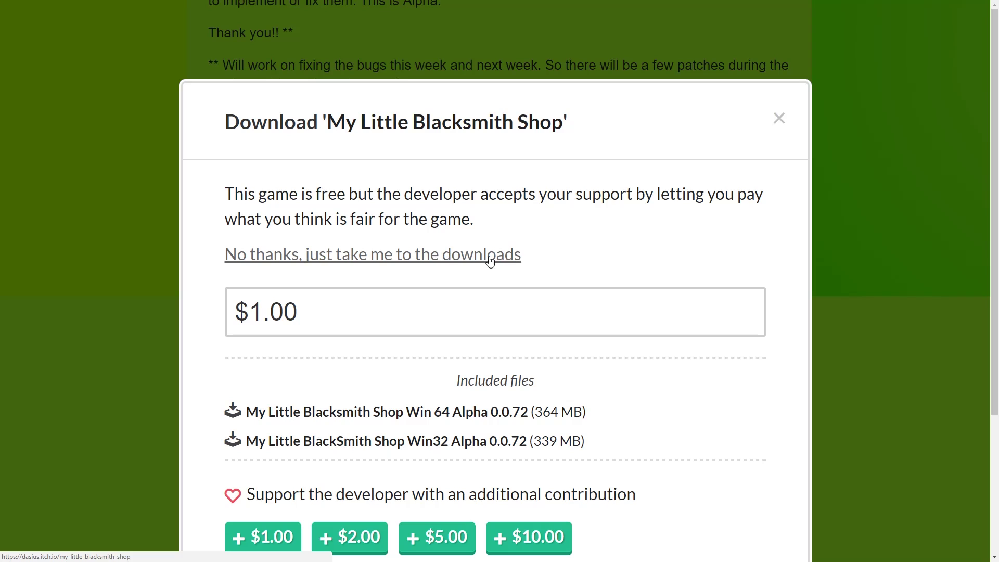
{"action": "left_click_drag", "start_coordinate": [312, 312], "coordinate": [191, 325]}
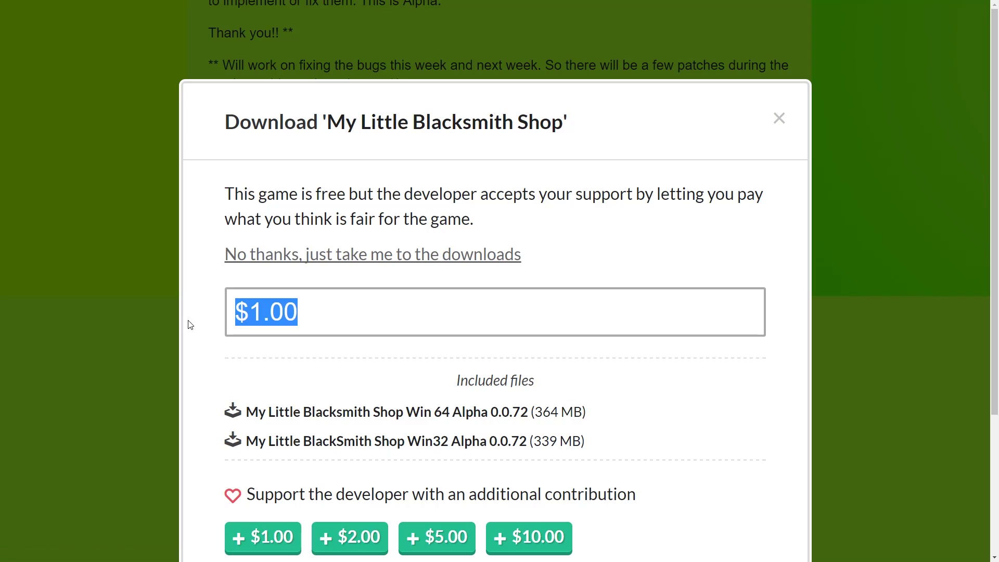
{"action": "left_click", "coordinate": [315, 266]}
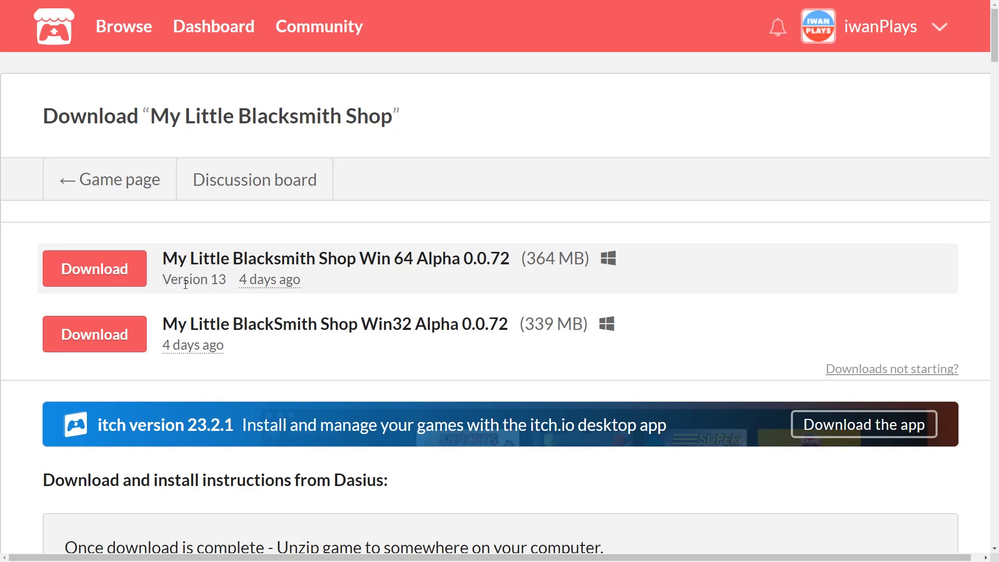
Step: Download the Win 64 Alpha 0.0.72 zip (364 MB) and select it in the Downloads folder
{"action": "double_click", "coordinate": [400, 258]}
{"action": "double_click", "coordinate": [400, 323]}
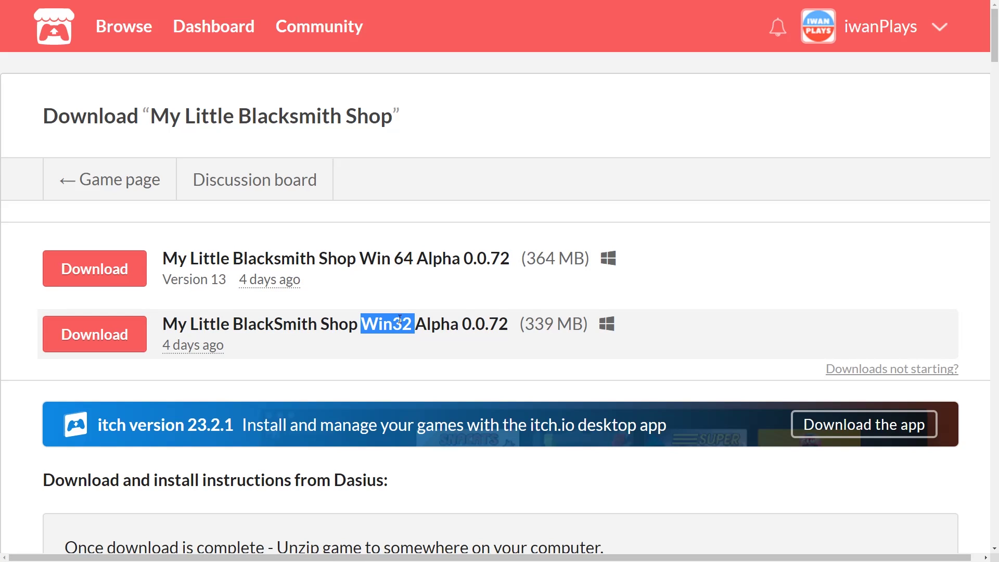
{"action": "left_click_drag", "start_coordinate": [368, 259], "coordinate": [406, 262]}
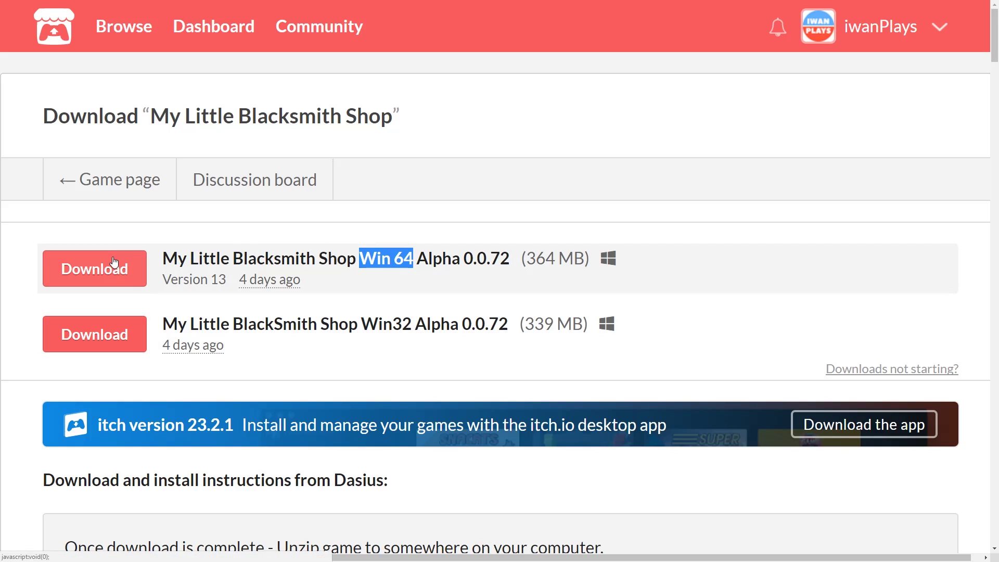
{"action": "left_click", "coordinate": [141, 270]}
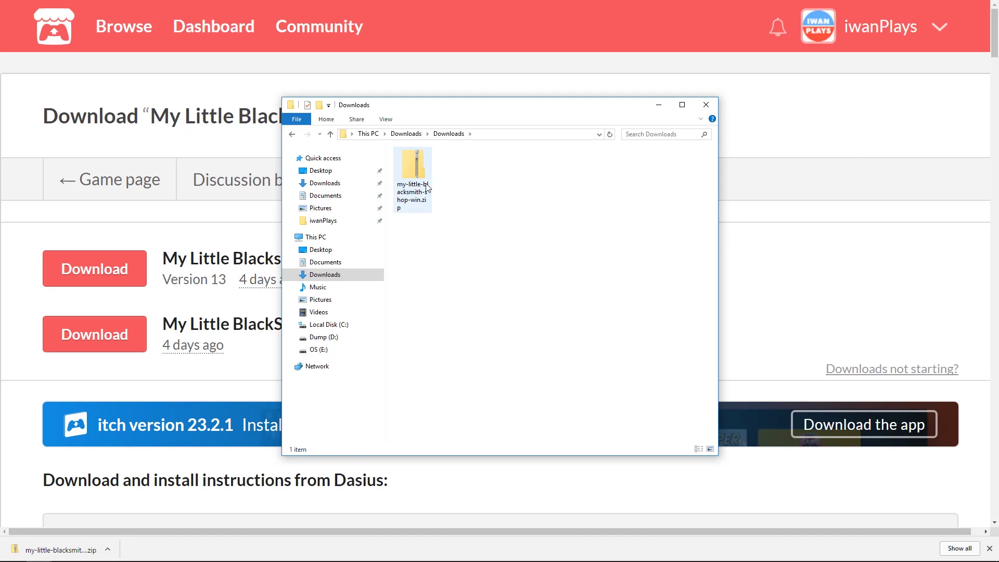
{"action": "left_click", "coordinate": [417, 192]}
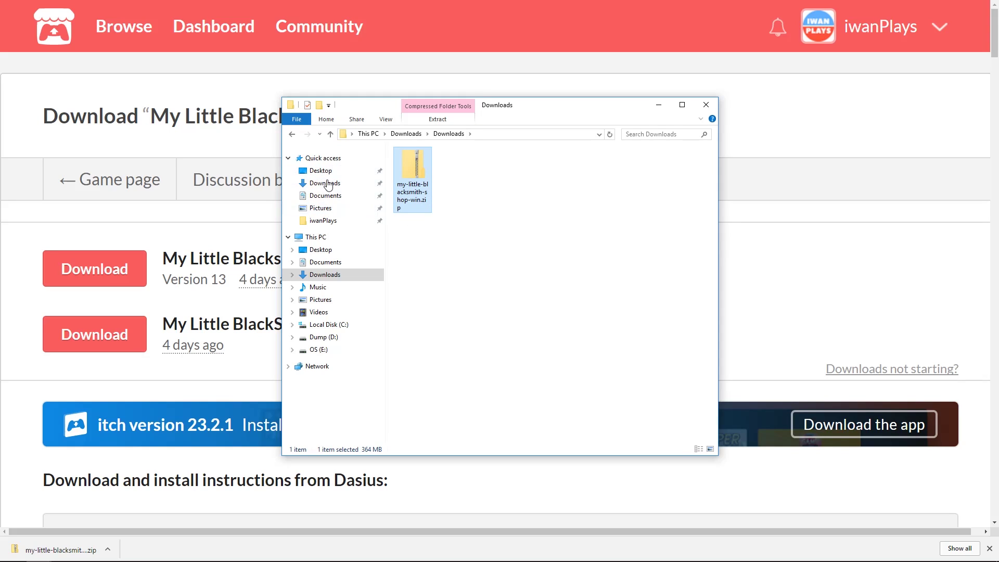
Step: Extract All from the game zip into the suggested my-little-blacksmith-shop-win folder in Downloads
{"action": "left_click", "coordinate": [462, 197]}
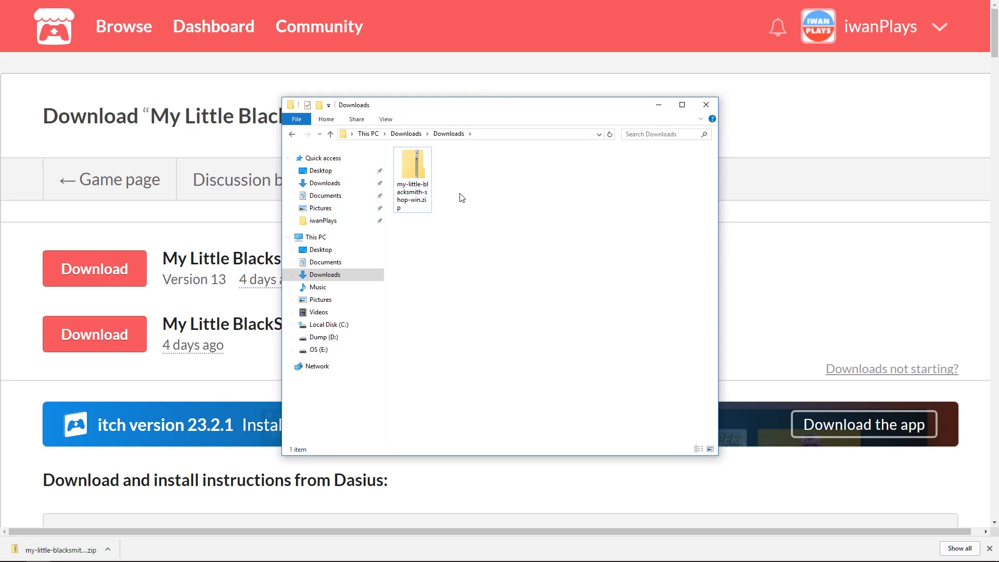
{"action": "right_click", "coordinate": [420, 167]}
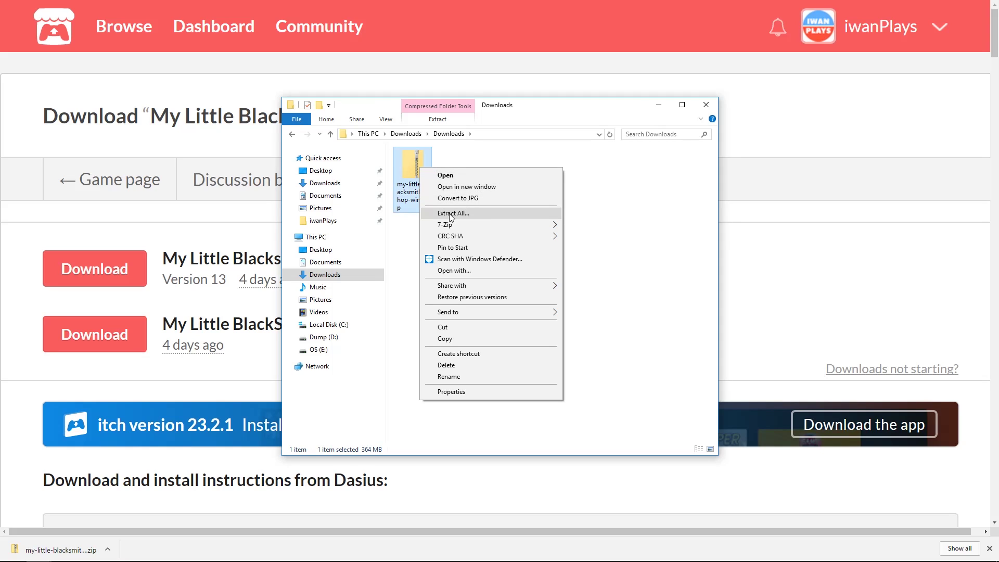
{"action": "left_click", "coordinate": [465, 213]}
{"action": "left_click", "coordinate": [599, 386]}
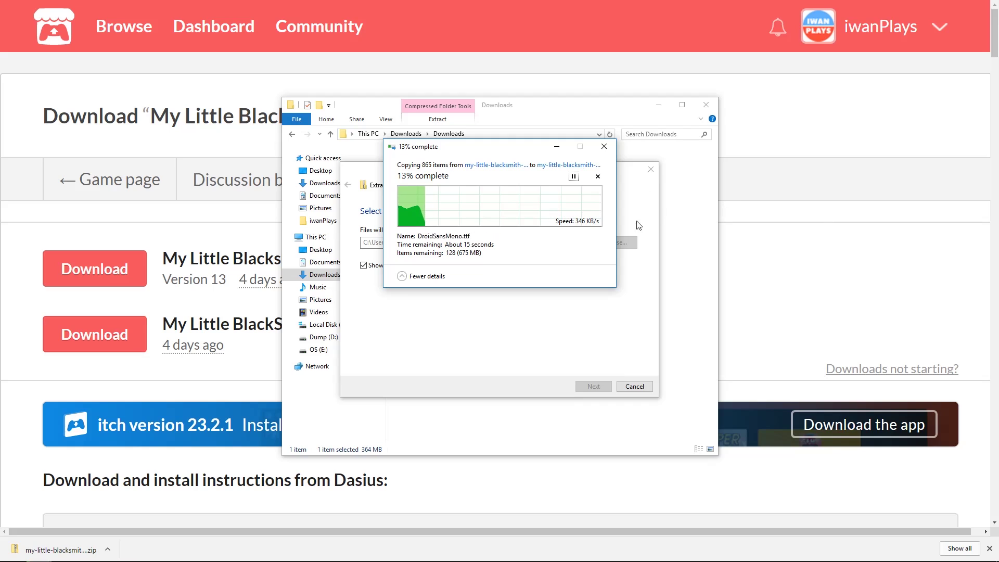
{"action": "left_click_drag", "start_coordinate": [523, 149], "coordinate": [820, 451]}
{"action": "left_click_drag", "start_coordinate": [490, 169], "coordinate": [585, 299]}
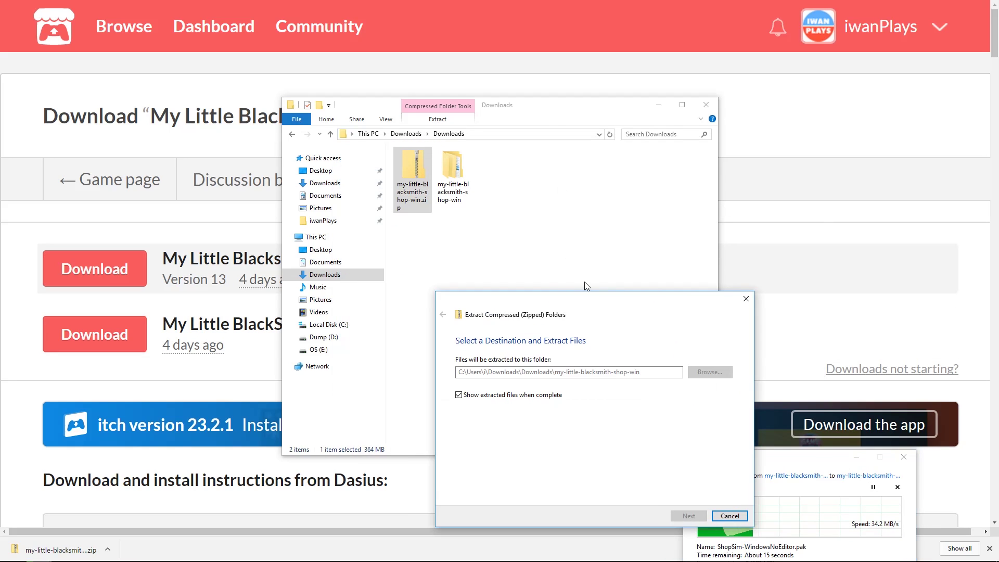
Step: Browse into MyLittleBlackSmithShop_Win64_Alpha_02 > WindowsNoEditor to confirm ShopSim.exe, then return to the browser
{"action": "double_click", "coordinate": [404, 180]}
{"action": "double_click", "coordinate": [491, 166]}
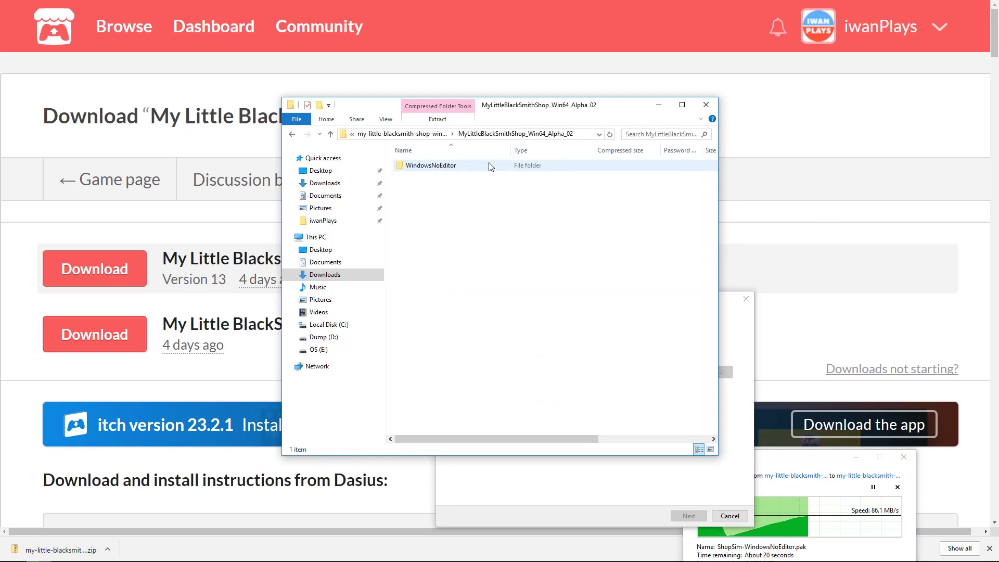
{"action": "left_click", "coordinate": [464, 170]}
{"action": "double_click", "coordinate": [463, 167]}
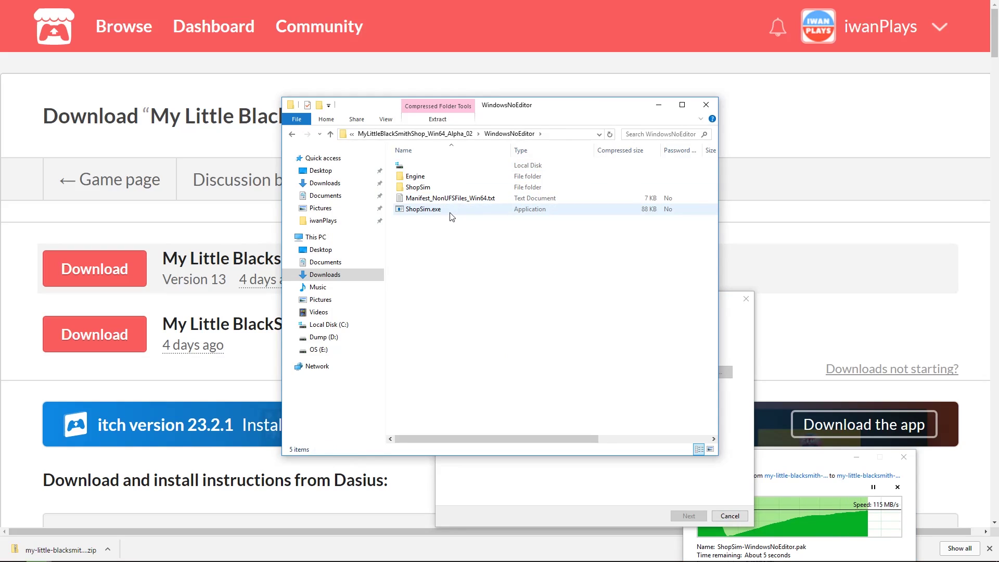
{"action": "key", "text": "alt+Left"}
{"action": "key", "text": "alt+Left"}
{"action": "key", "text": "alt+Left"}
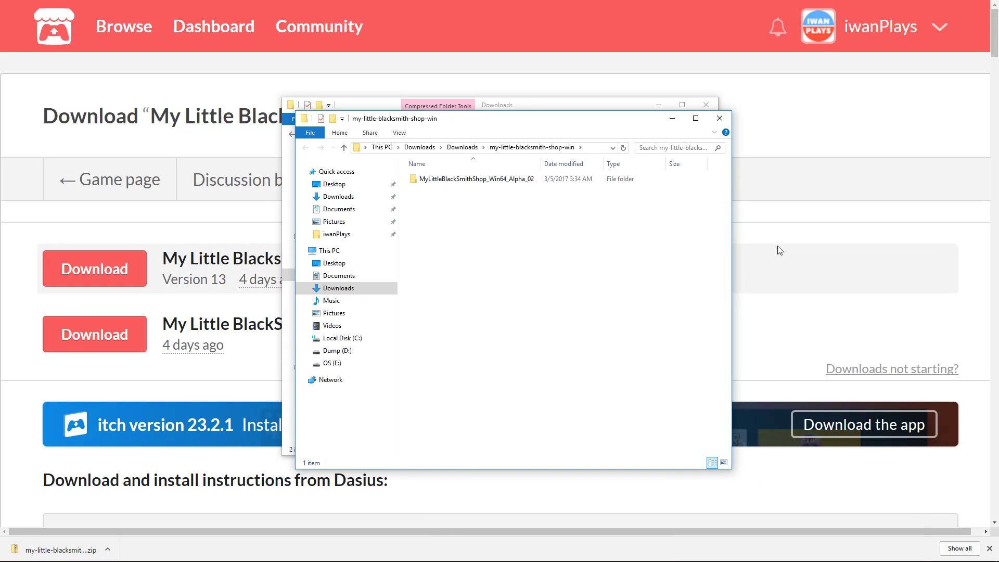
{"action": "left_click", "coordinate": [803, 186]}
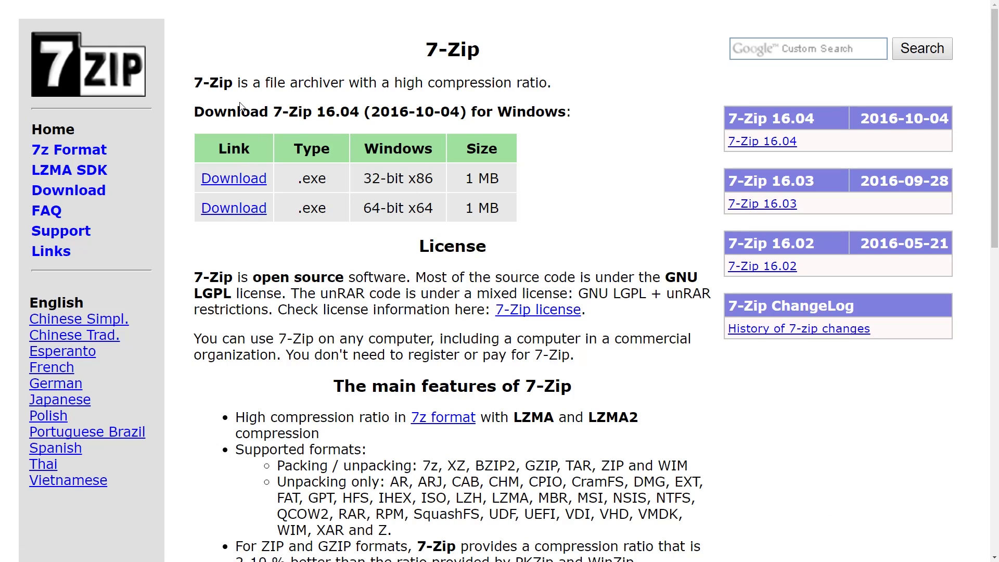
Step: Download the 7-Zip 16.04 64-bit x64 installer, 7z1604-x64.exe
{"action": "left_click", "coordinate": [232, 209]}
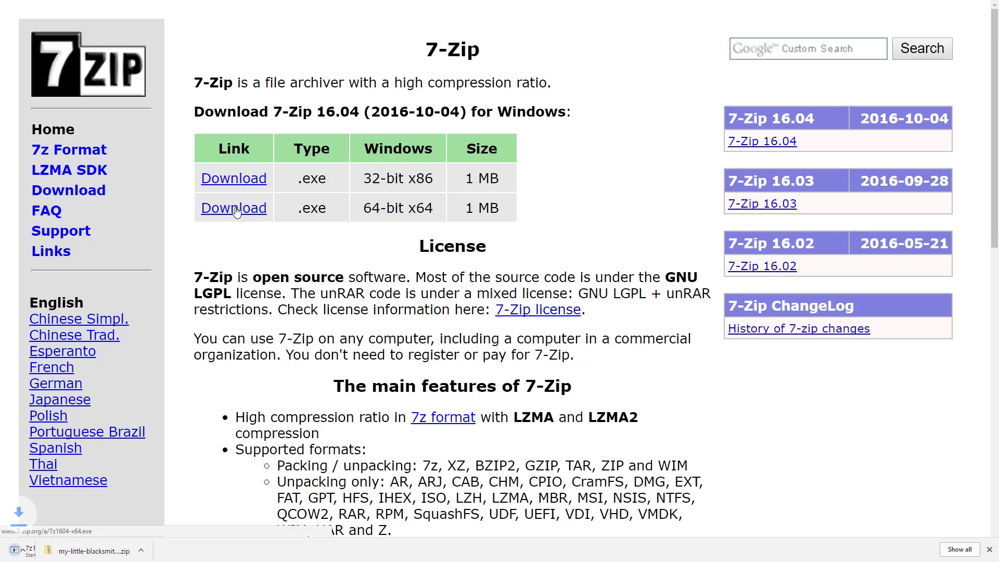
{"action": "left_click_drag", "start_coordinate": [364, 207], "coordinate": [437, 208]}
{"action": "left_click", "coordinate": [312, 232]}
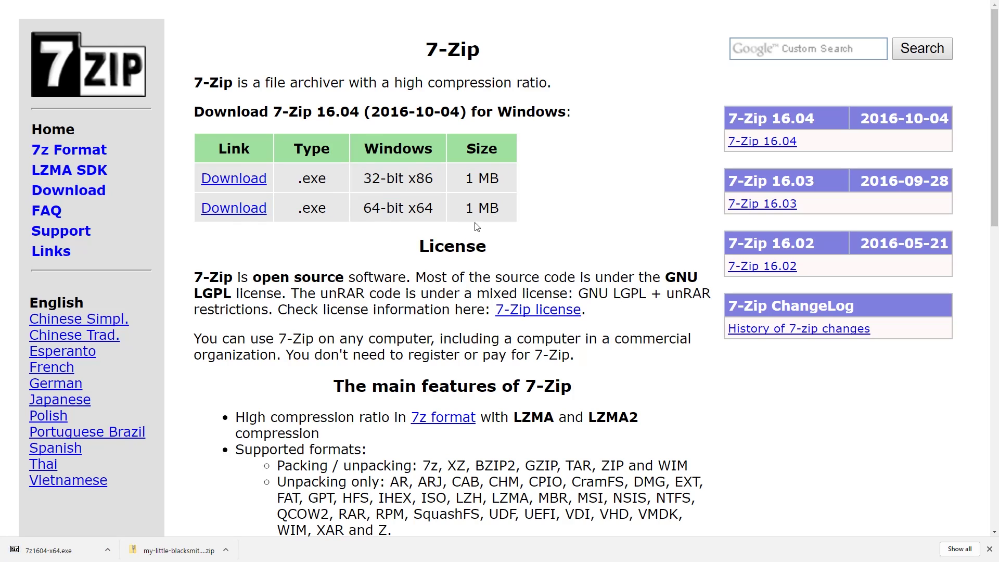
Step: Install 7-Zip into the default folder, declining the restart
{"action": "double_click", "coordinate": [499, 185]}
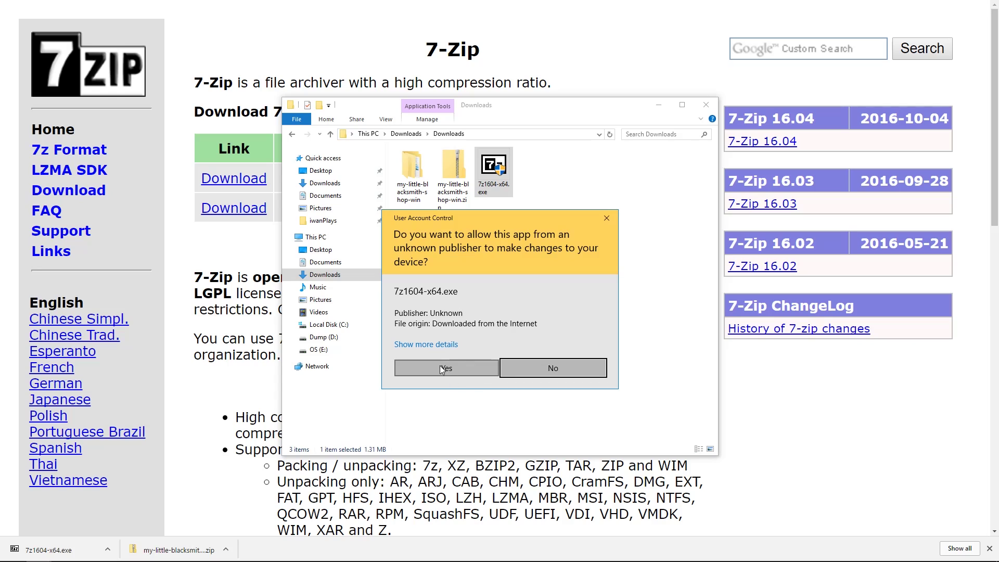
{"action": "left_click", "coordinate": [439, 368]}
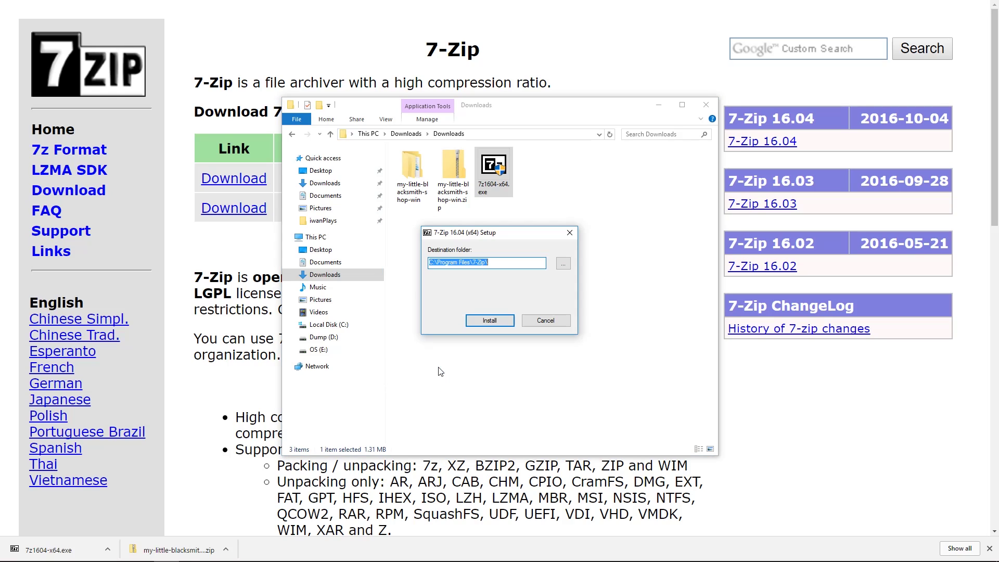
{"action": "left_click", "coordinate": [490, 321]}
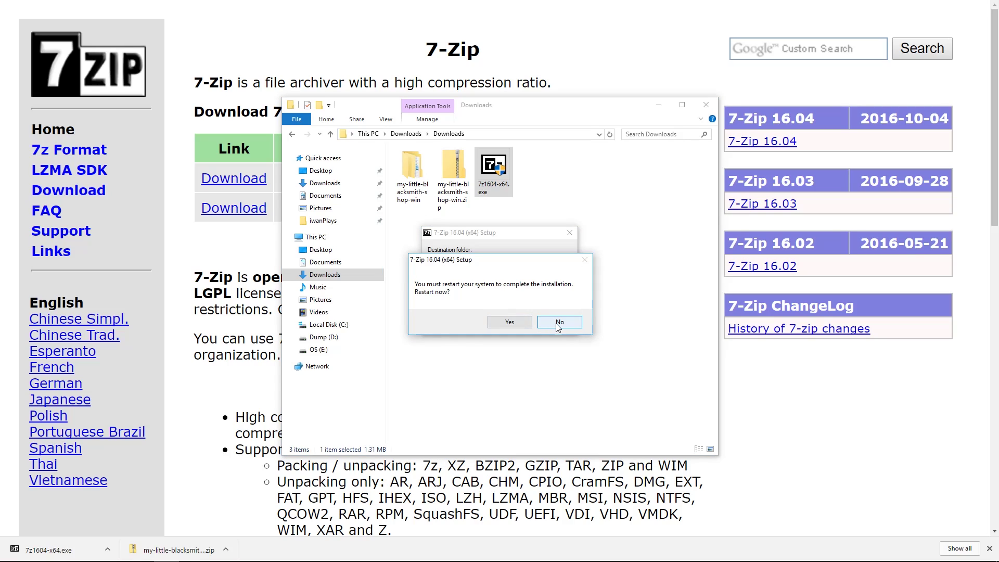
{"action": "left_click", "coordinate": [559, 322]}
{"action": "left_click", "coordinate": [487, 323]}
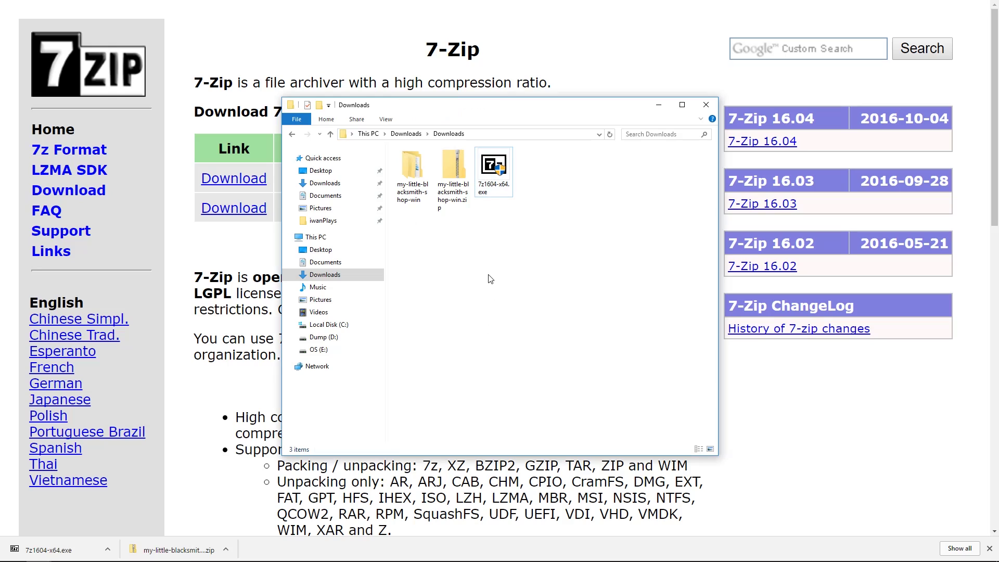
Step: Open the game zip's right-click menu and close it without choosing anything
{"action": "left_click", "coordinate": [450, 179]}
{"action": "right_click", "coordinate": [449, 184]}
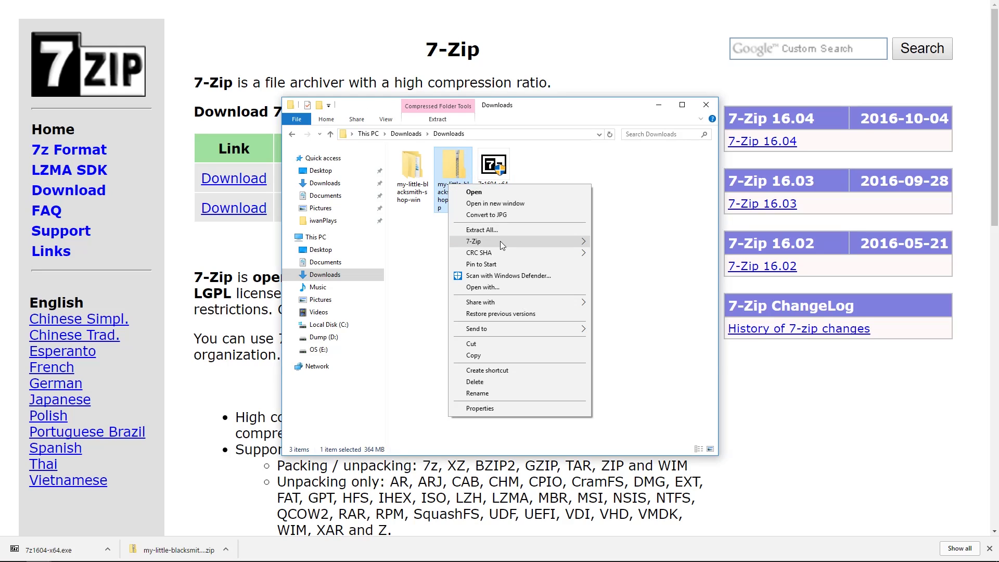
{"action": "mouse_move", "coordinate": [501, 241]}
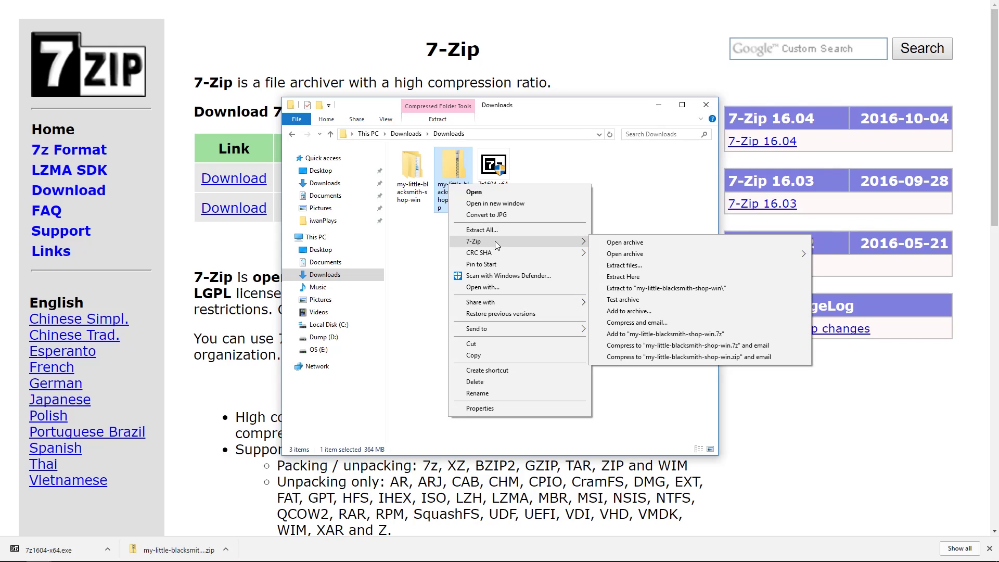
{"action": "left_click", "coordinate": [533, 204]}
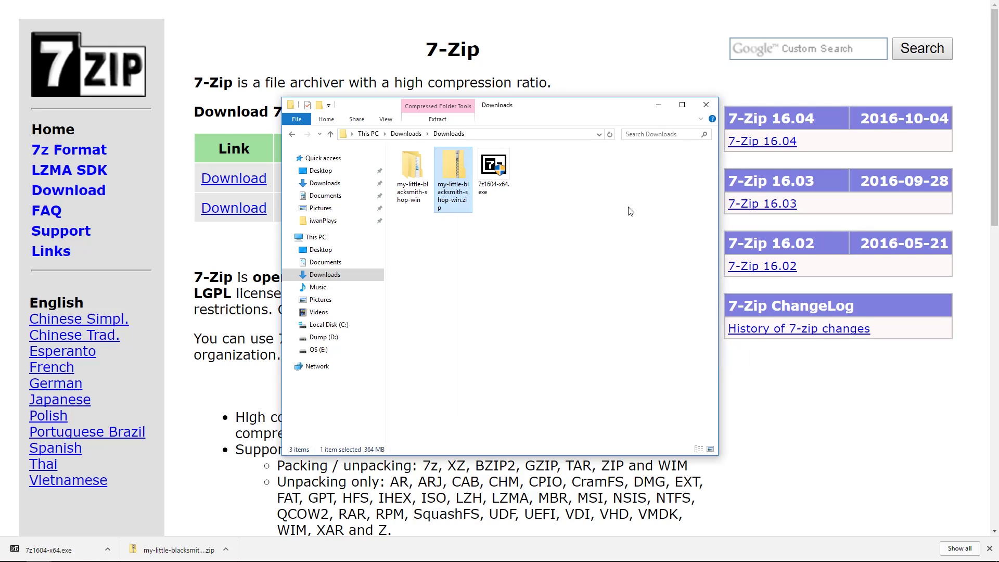
Step: Launch ShopSim.exe from my-little-blacksmith-shop-win > MyLittleBlackSmithShop_Win64_Alpha_02 > WindowsNoEditor, allowing it to run
{"action": "double_click", "coordinate": [412, 182]}
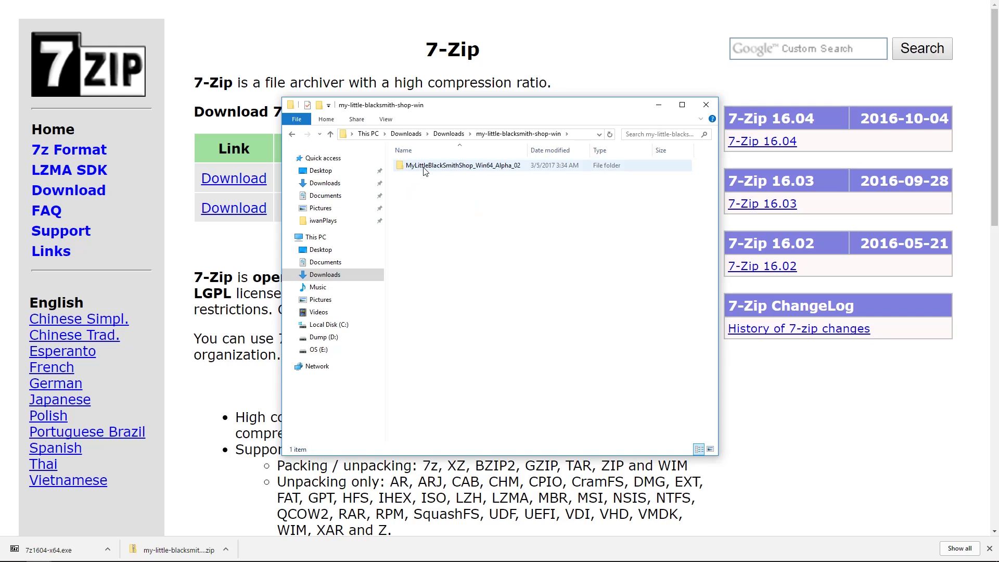
{"action": "double_click", "coordinate": [425, 166]}
{"action": "double_click", "coordinate": [424, 167]}
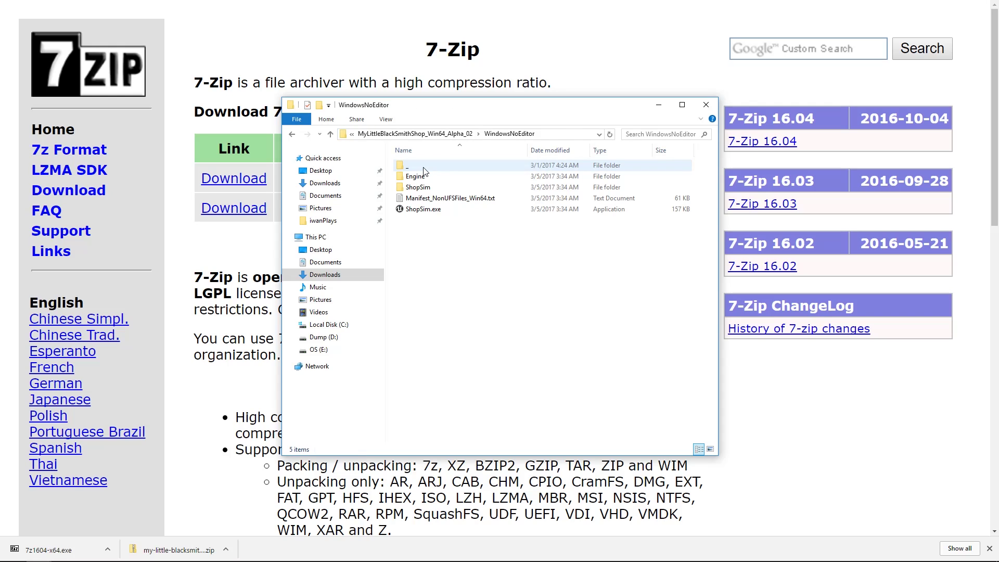
{"action": "left_click", "coordinate": [415, 211]}
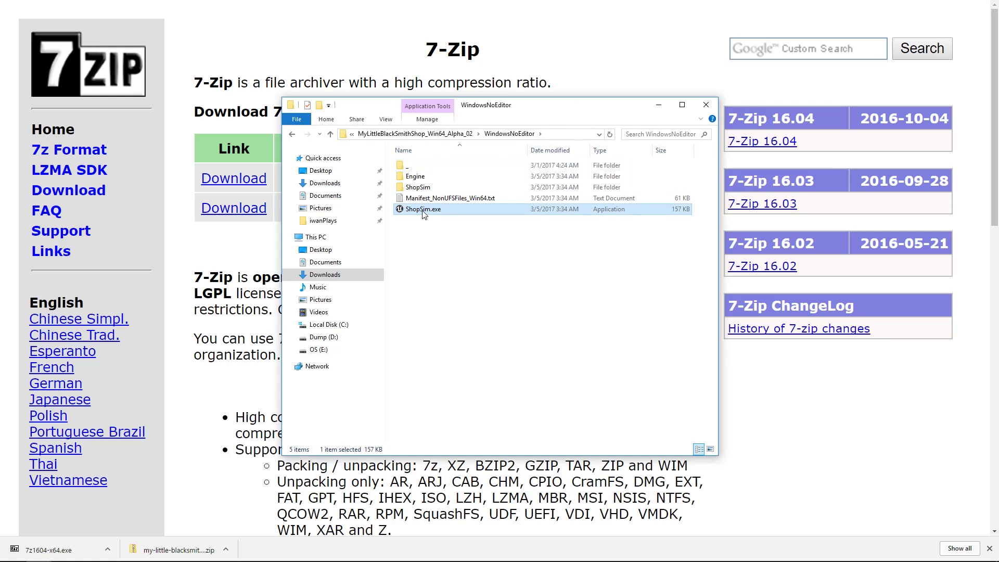
{"action": "double_click", "coordinate": [426, 211]}
{"action": "left_click", "coordinate": [536, 288]}
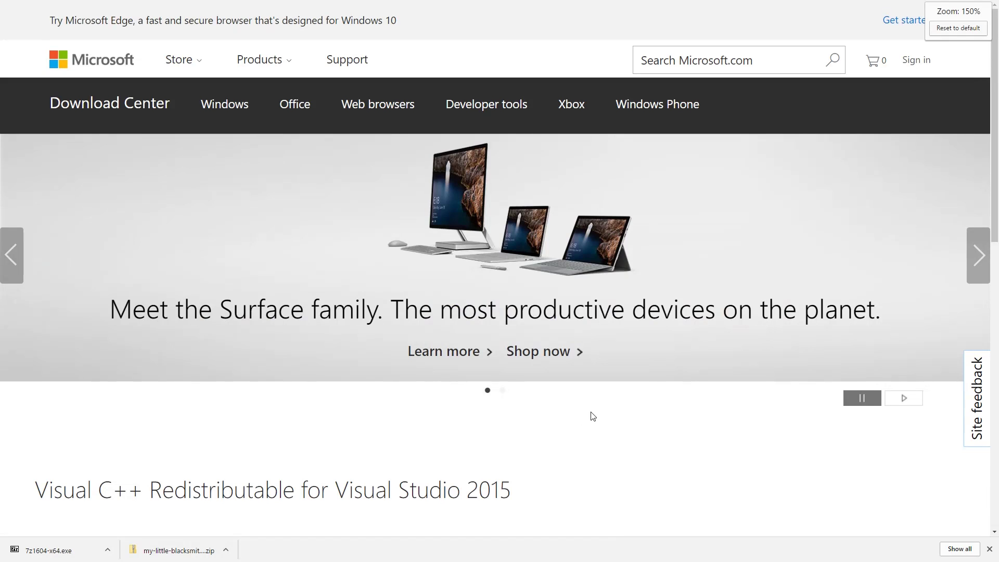
Step: Download both vc_redist.x86.exe and vc_redist.x64.exe for the Visual C++ 2015 Redistributable
{"action": "scroll", "coordinate": [652, 423], "scroll_direction": "down", "scroll_amount": 2}
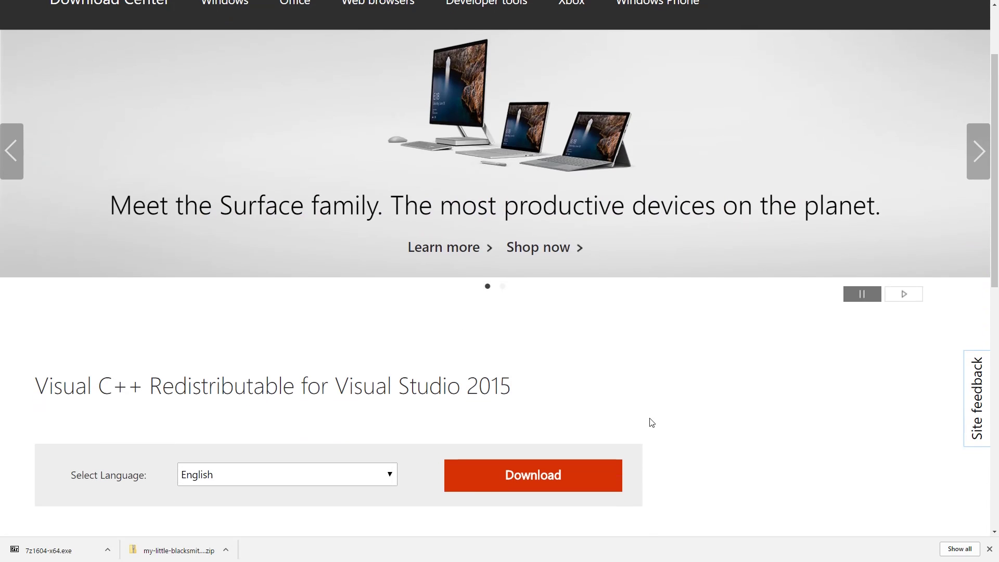
{"action": "scroll", "coordinate": [651, 415], "scroll_direction": "down", "scroll_amount": 4}
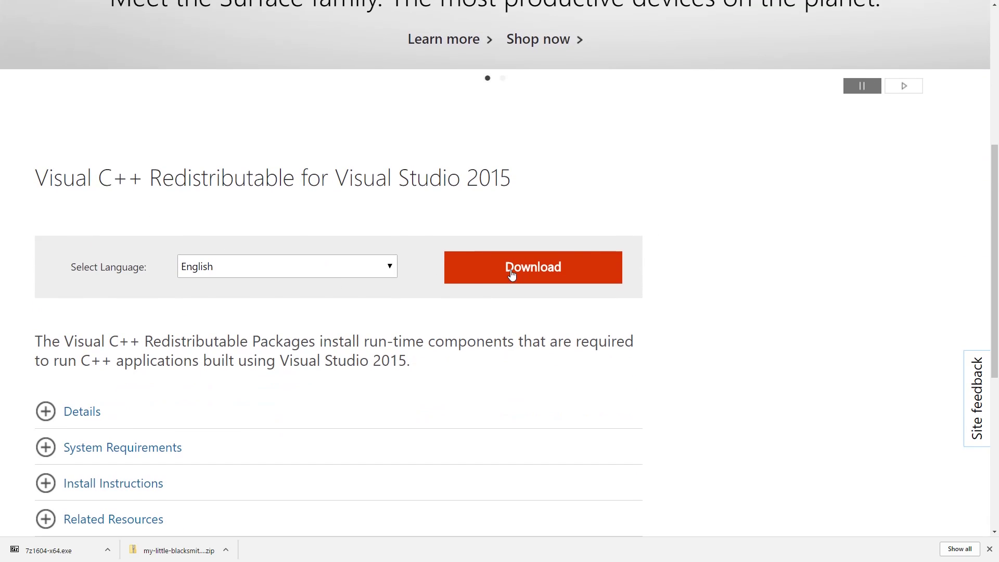
{"action": "left_click", "coordinate": [555, 261]}
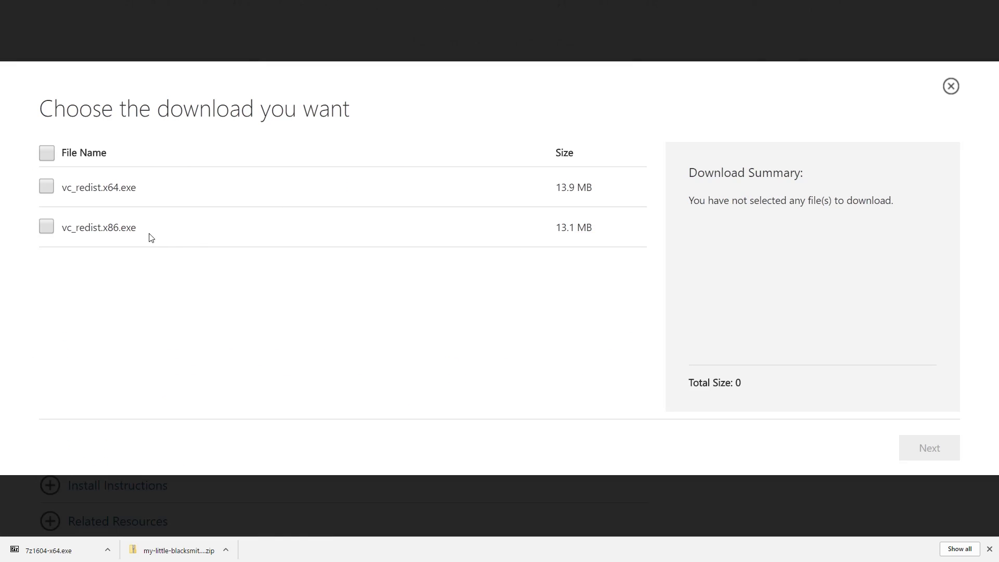
{"action": "left_click", "coordinate": [44, 227]}
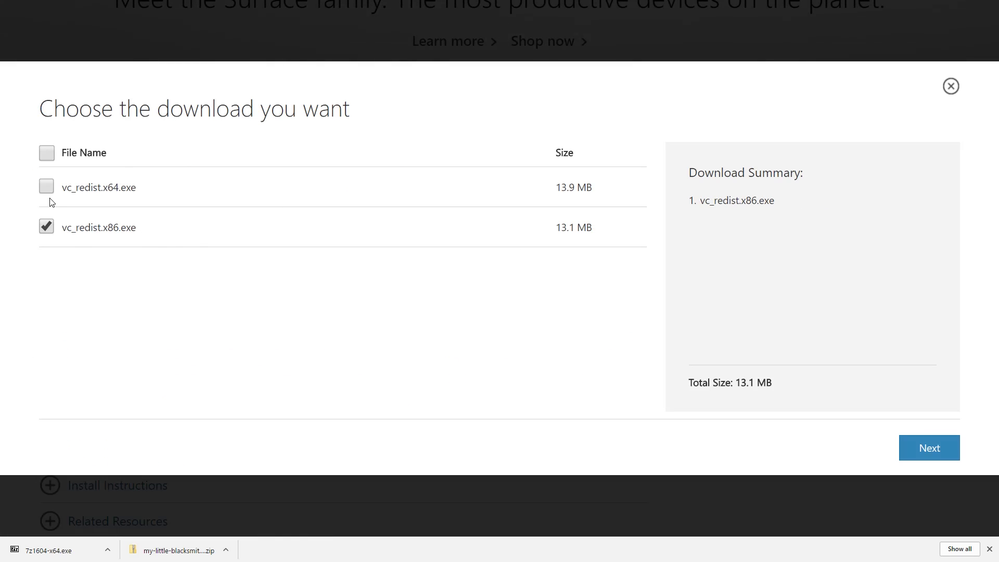
{"action": "left_click", "coordinate": [48, 189]}
{"action": "left_click", "coordinate": [951, 452]}
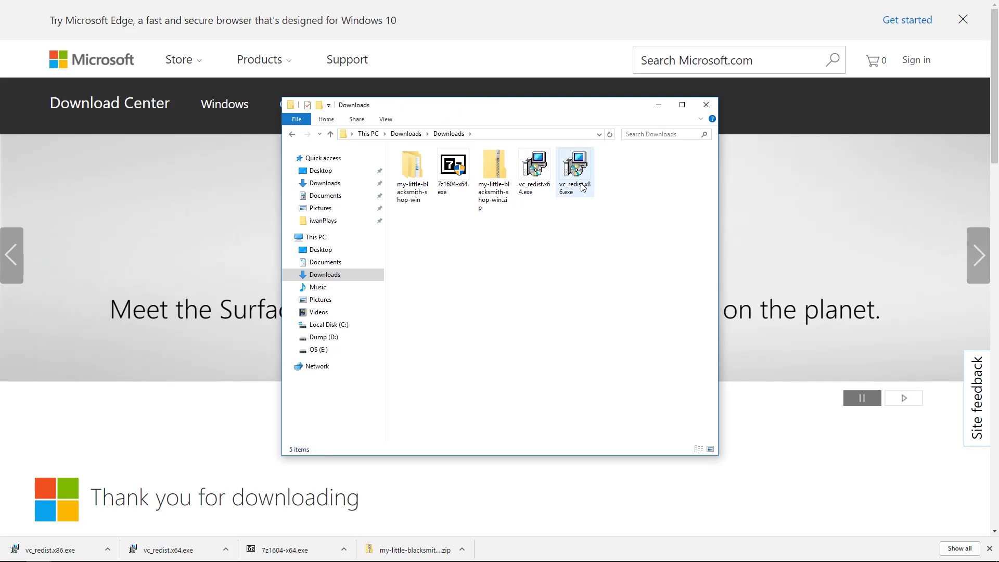
Step: Try installing vc_redist.x64.exe with the licence accepted, then close the Setup Failed window
{"action": "double_click", "coordinate": [526, 174]}
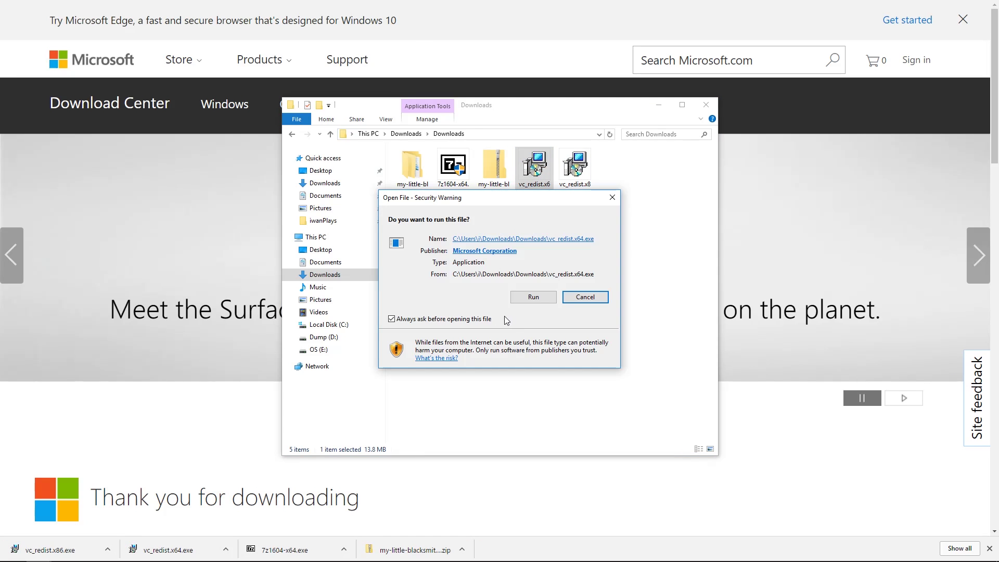
{"action": "left_click", "coordinate": [533, 297]}
{"action": "left_click", "coordinate": [455, 331]}
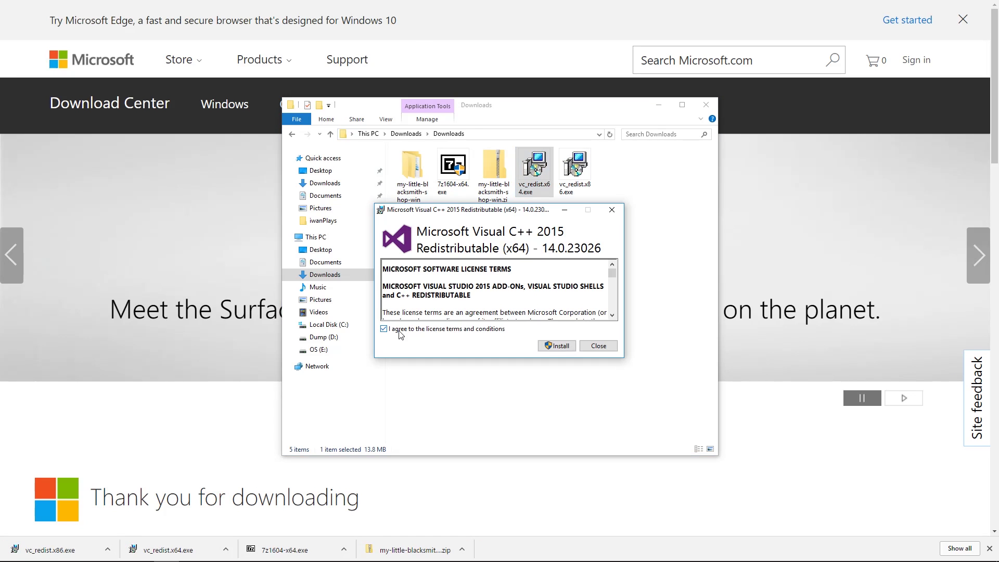
{"action": "left_click", "coordinate": [560, 347]}
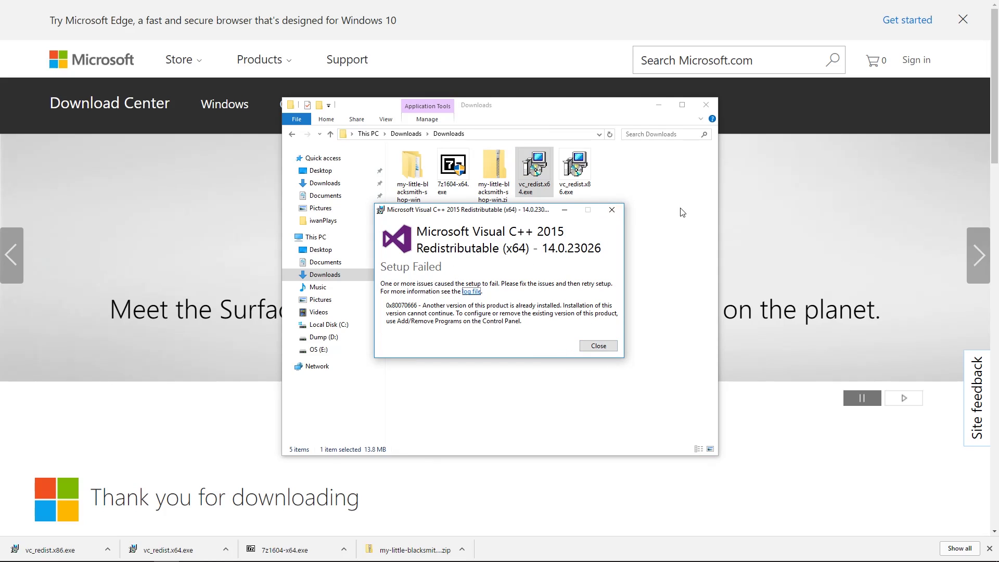
{"action": "left_click", "coordinate": [612, 211]}
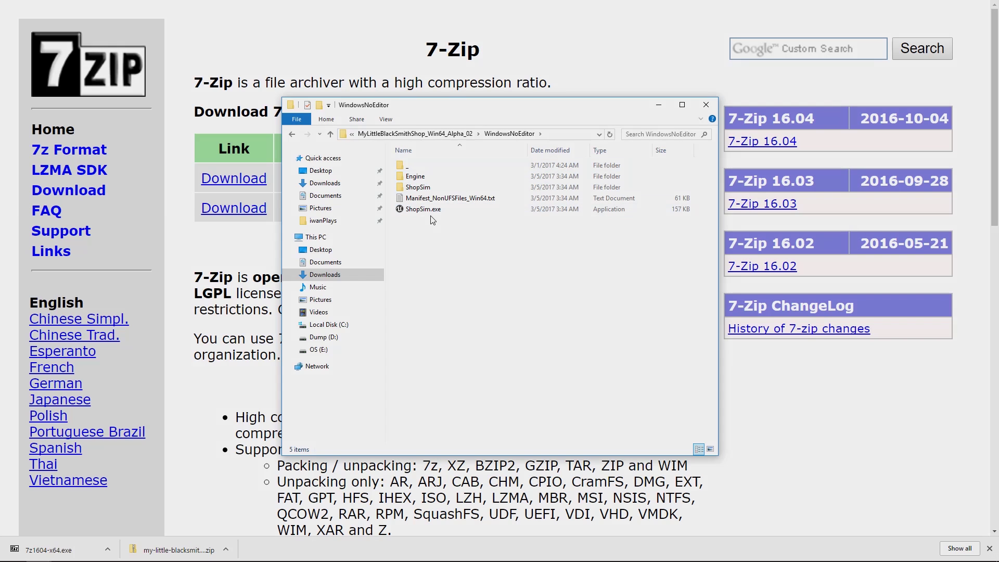
Step: Launch ShopSim.exe from the WindowsNoEditor folder and allow it to run
{"action": "left_click", "coordinate": [430, 211]}
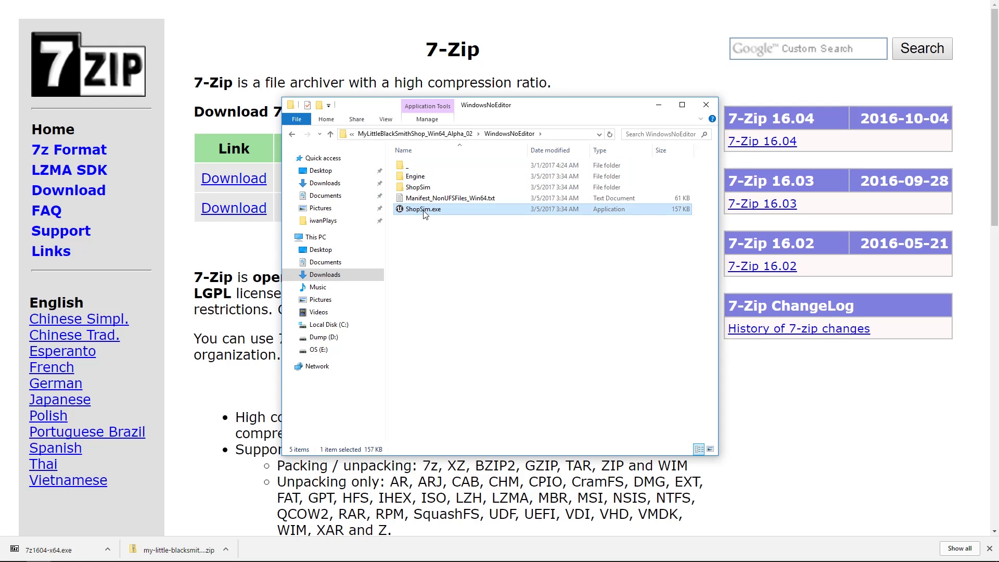
{"action": "double_click", "coordinate": [425, 209]}
{"action": "left_click", "coordinate": [535, 298]}
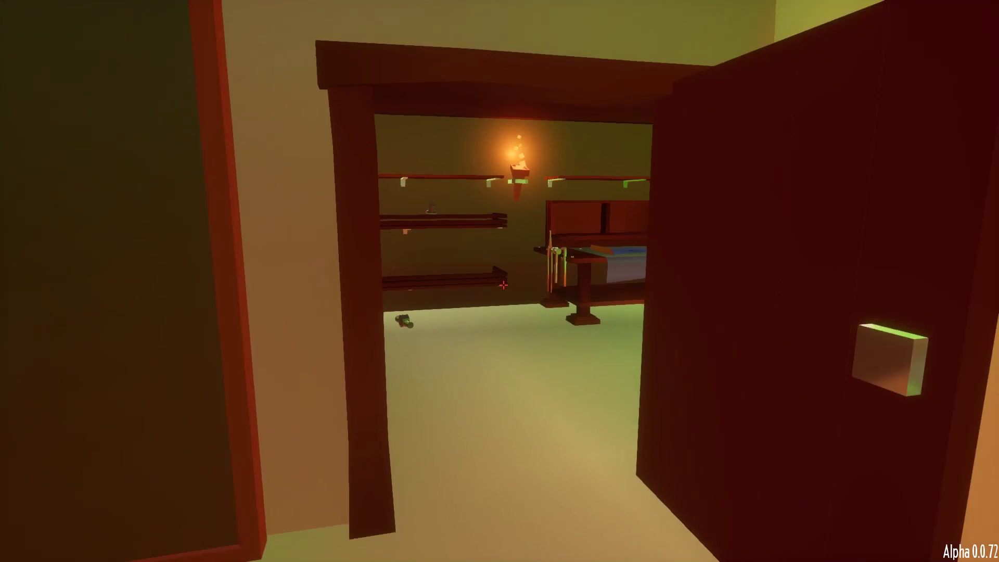
Step: Apply Graphics settings Resolution 1600X900 and Window Mode Window, then continue playing
{"action": "key", "text": "Escape"}
{"action": "left_click", "coordinate": [490, 351]}
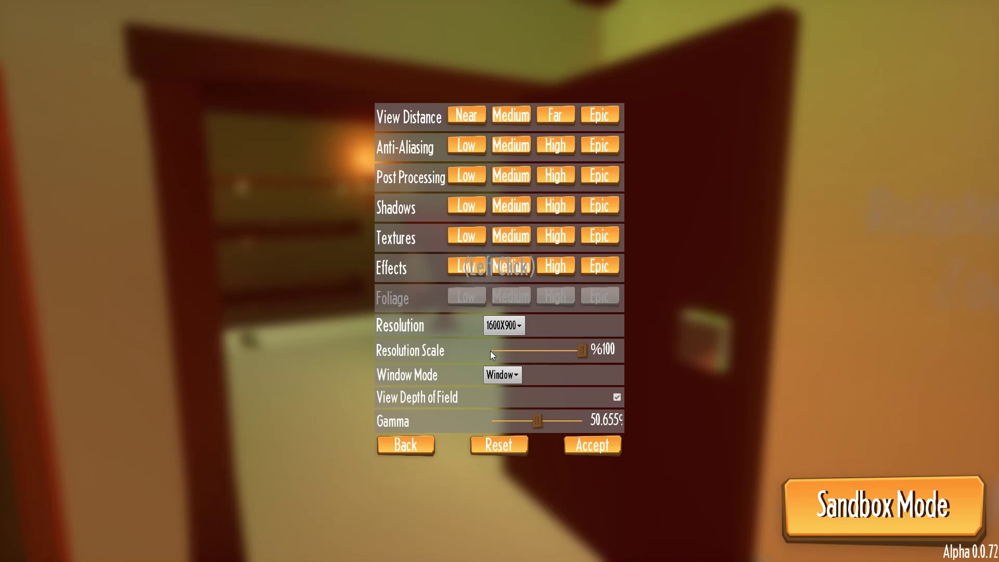
{"action": "left_click", "coordinate": [410, 442]}
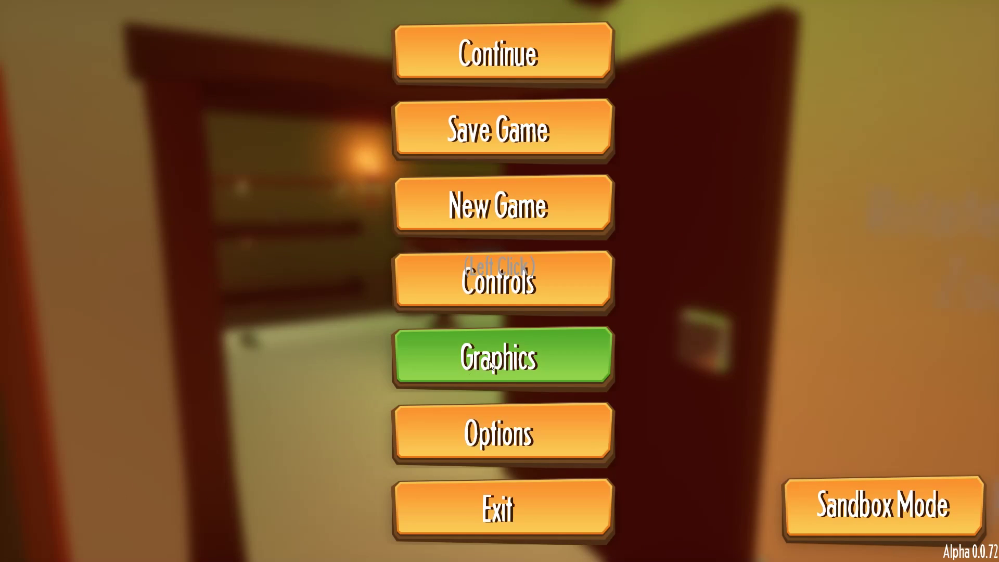
{"action": "left_click", "coordinate": [546, 353]}
{"action": "left_click", "coordinate": [511, 327]}
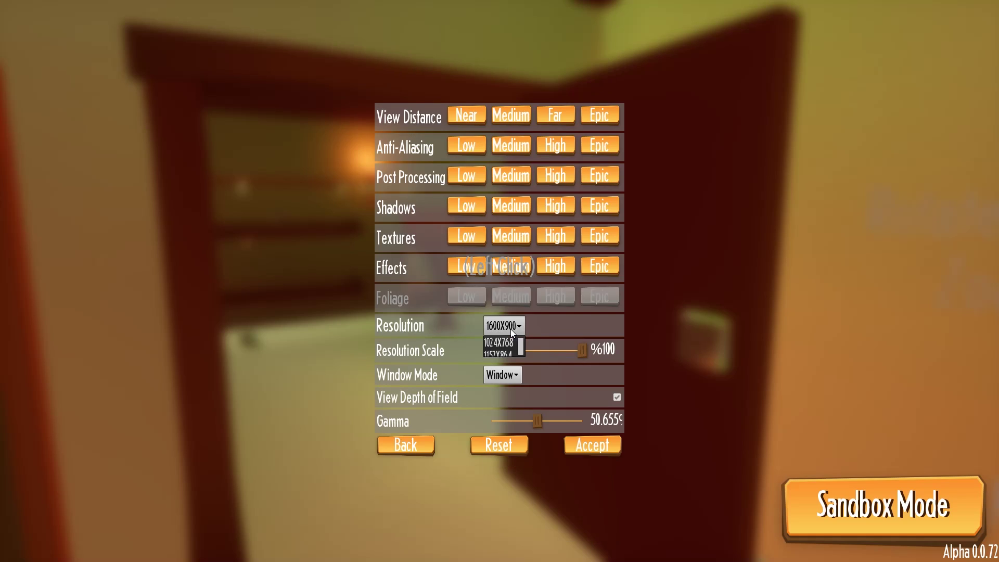
{"action": "left_click", "coordinate": [562, 331]}
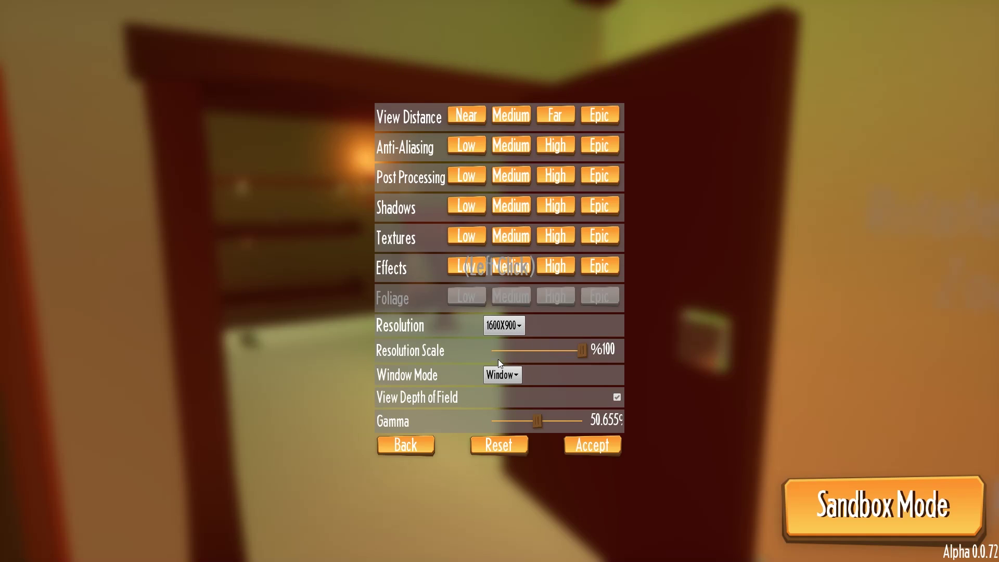
{"action": "left_click", "coordinate": [503, 376]}
{"action": "left_click", "coordinate": [502, 392]}
{"action": "left_click", "coordinate": [592, 445]}
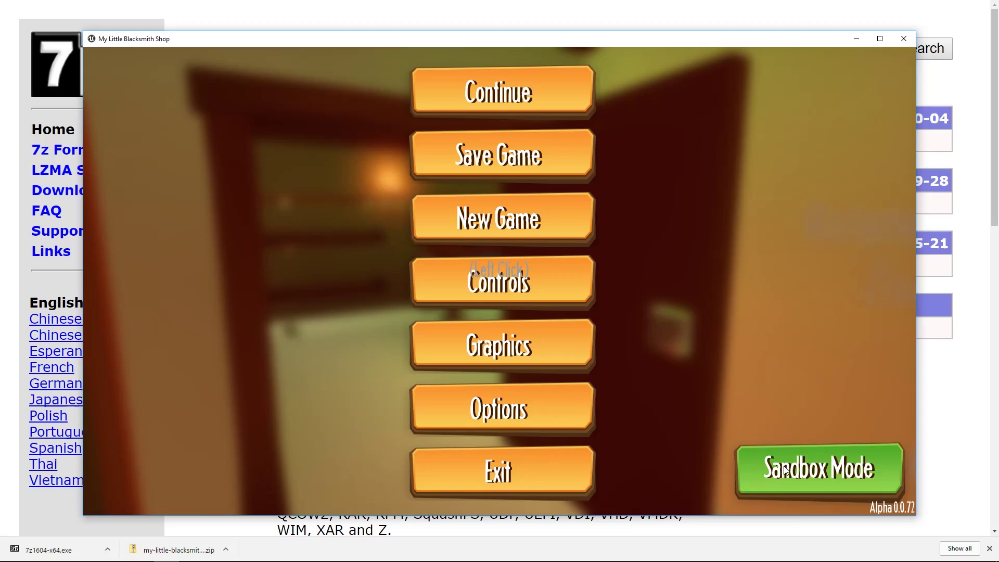
{"action": "left_click", "coordinate": [503, 110]}
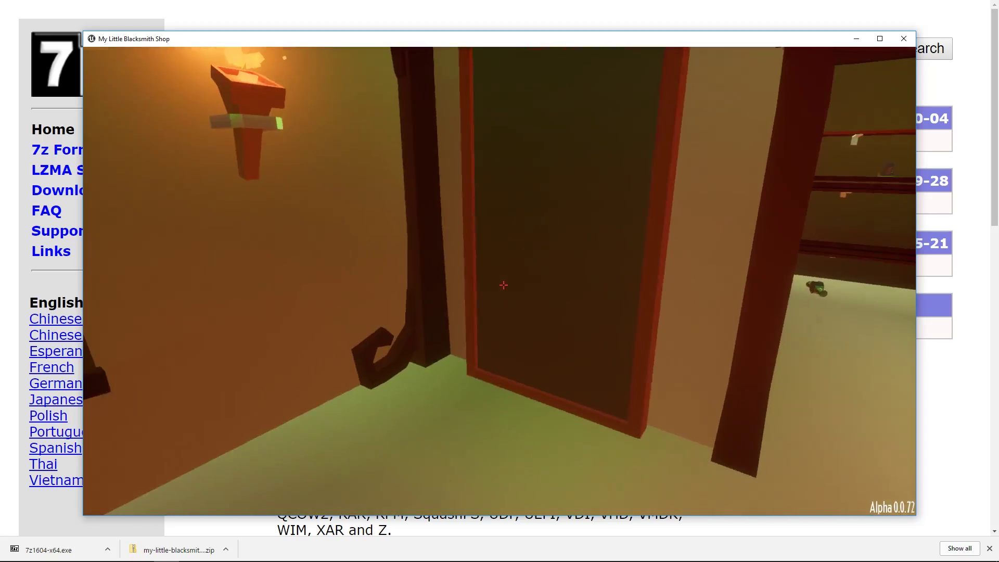